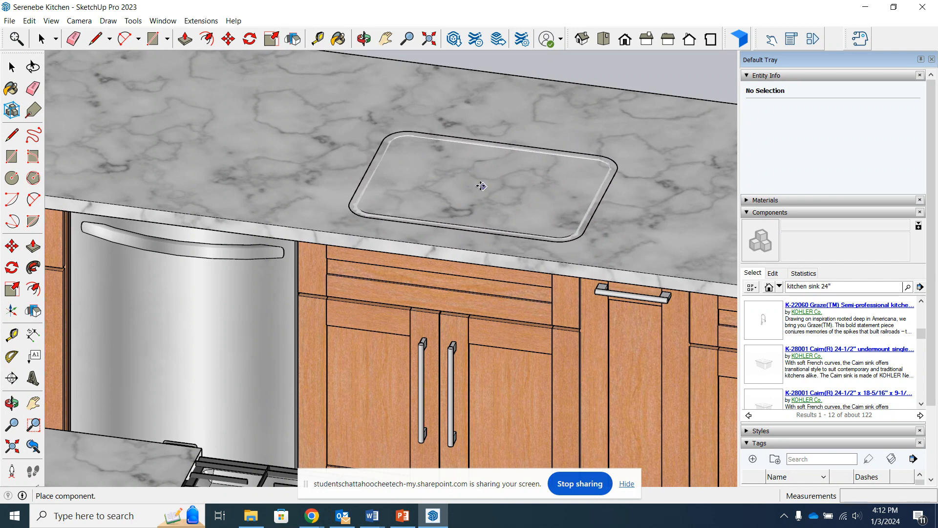
- Place the undermount sink component on the countertop above the sink cabinet and raise it 1 7/8" along the blue axis
click(470, 190)
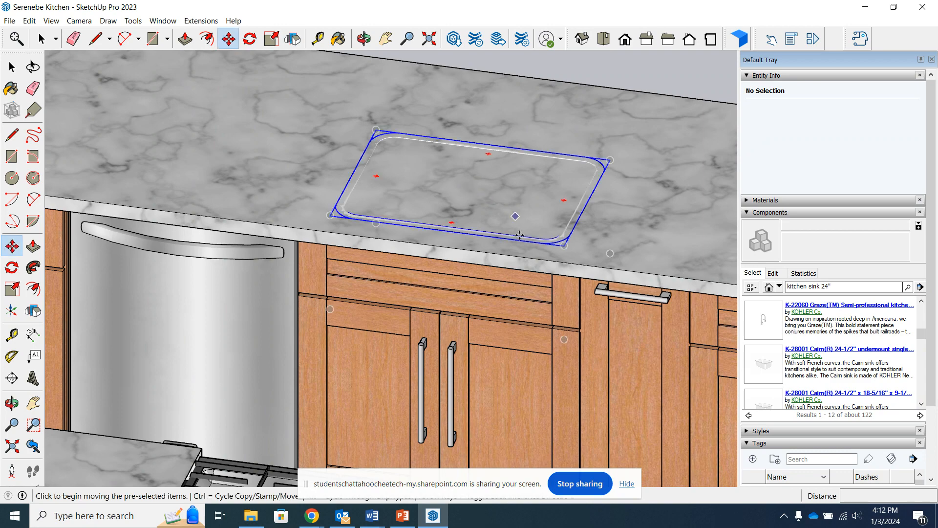
scroll(616, 247, down, 2)
scroll(398, 253, up, 5)
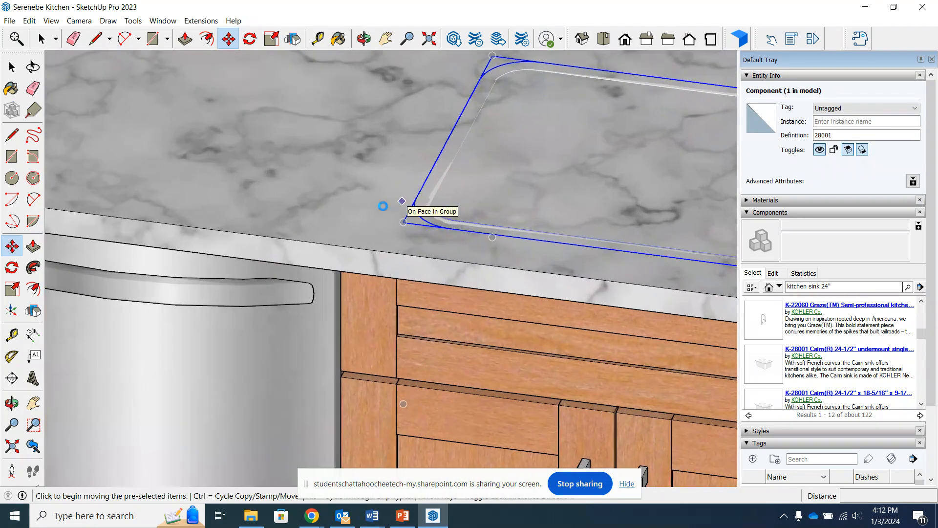
scroll(318, 214, down, 2)
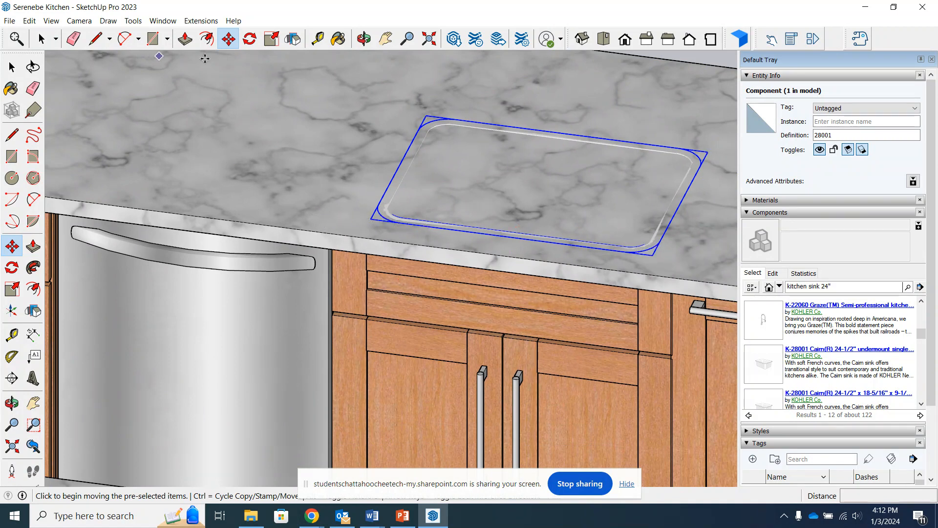
scroll(375, 218, up, 6)
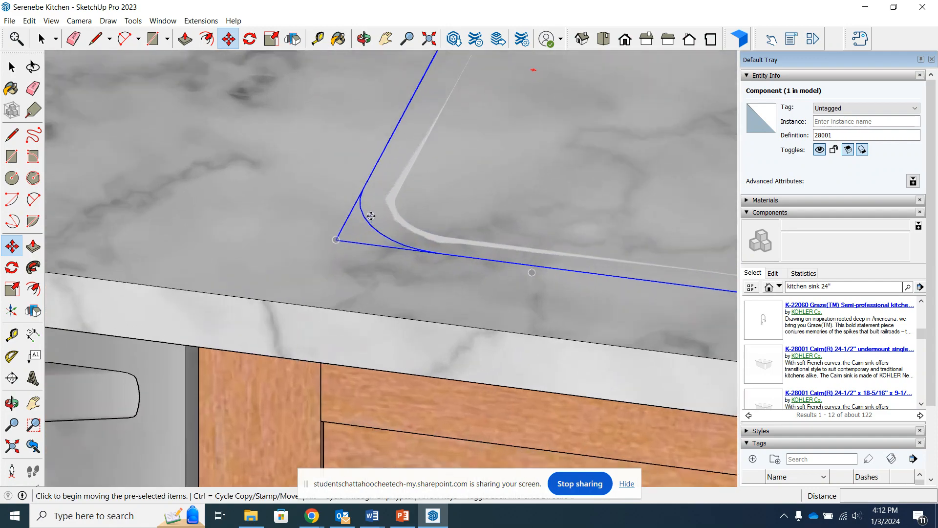
scroll(356, 217, up, 2)
click(317, 253)
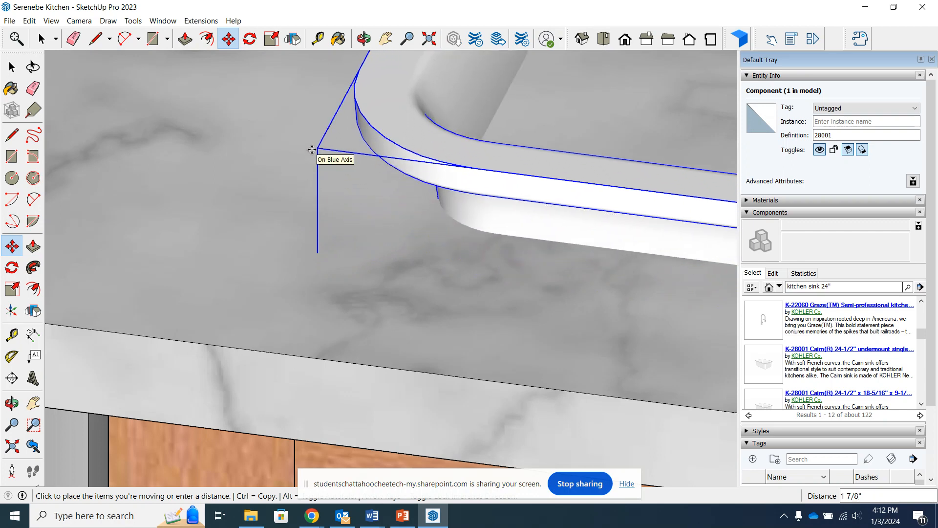
click(311, 149)
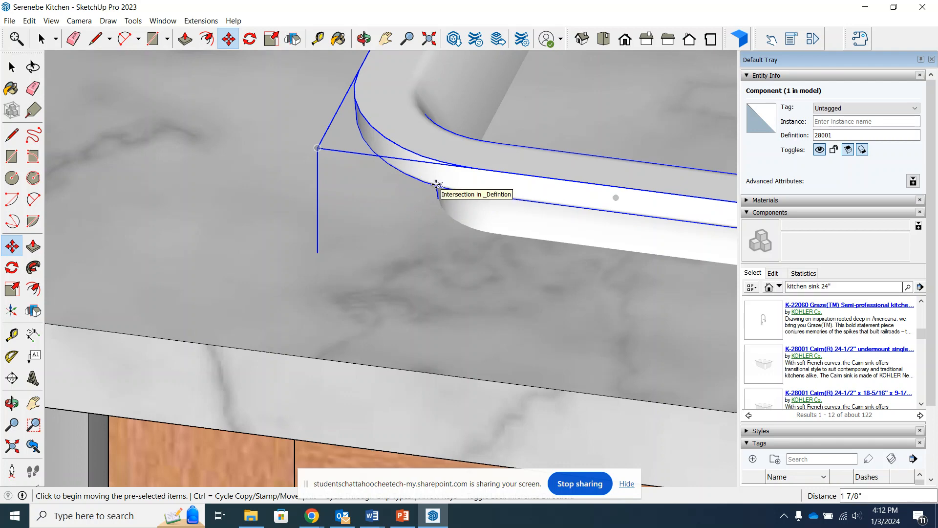
- Move the sink back down about 1 1/2" by the lower edge of its rim so the rim sits at the countertop surface
scroll(438, 185, up, 3)
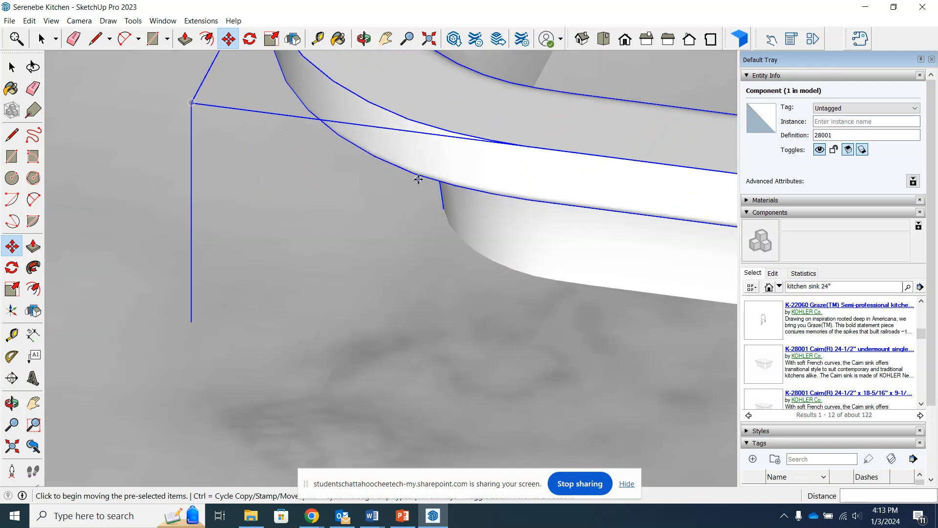
click(419, 178)
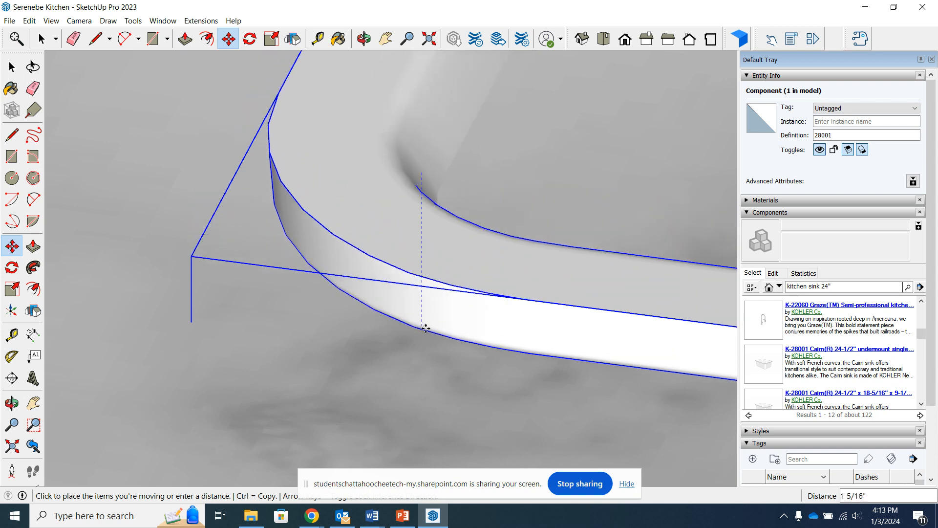
scroll(428, 336, down, 5)
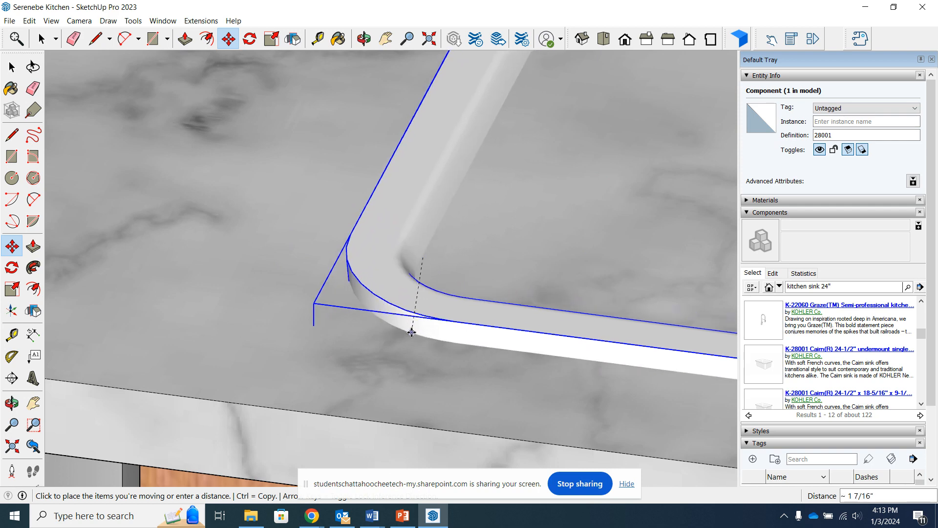
click(411, 318)
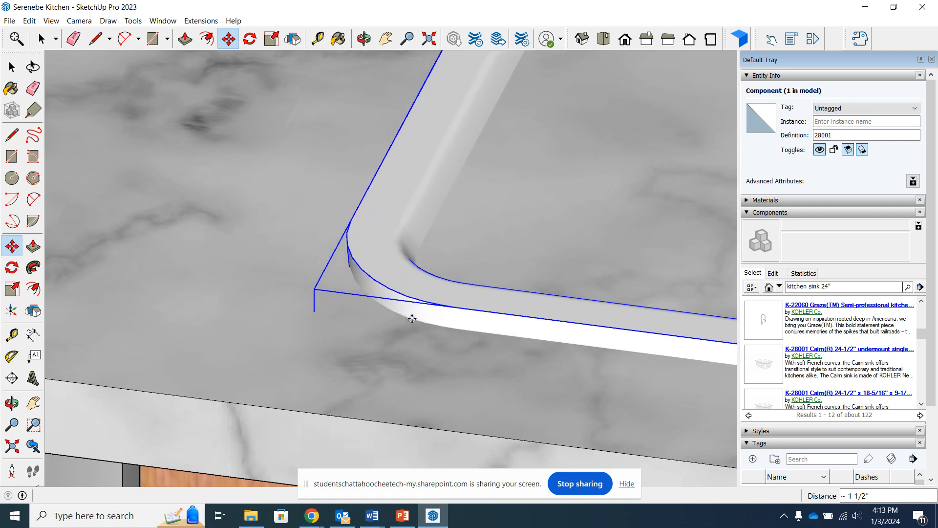
- Examine the sink's height and its alignment with the cabinet below from the front and from above
scroll(239, 203, down, 6)
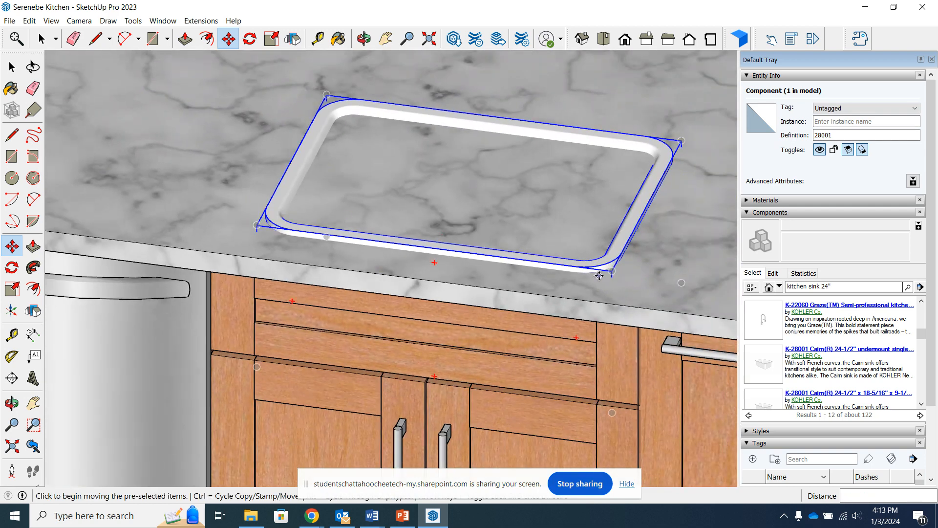
scroll(417, 259, down, 4)
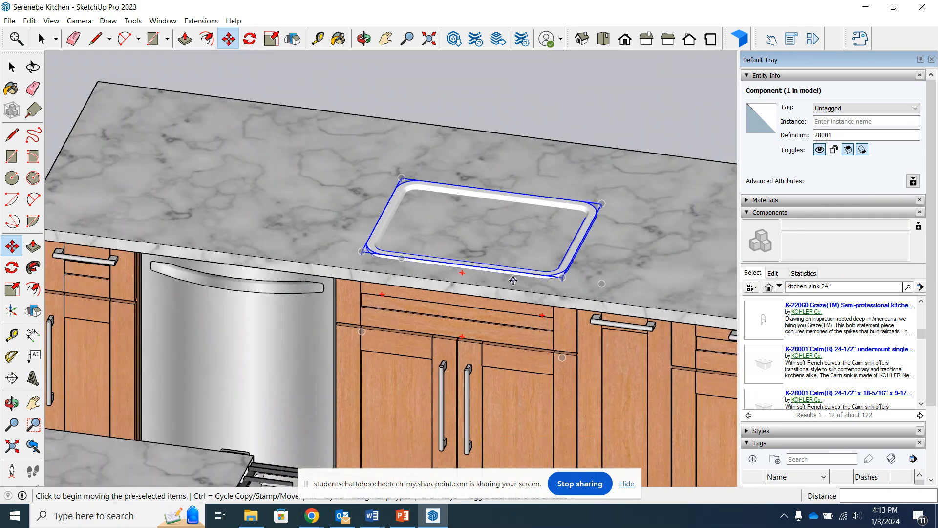
middle_drag(416, 259, 521, 222)
scroll(561, 241, up, 4)
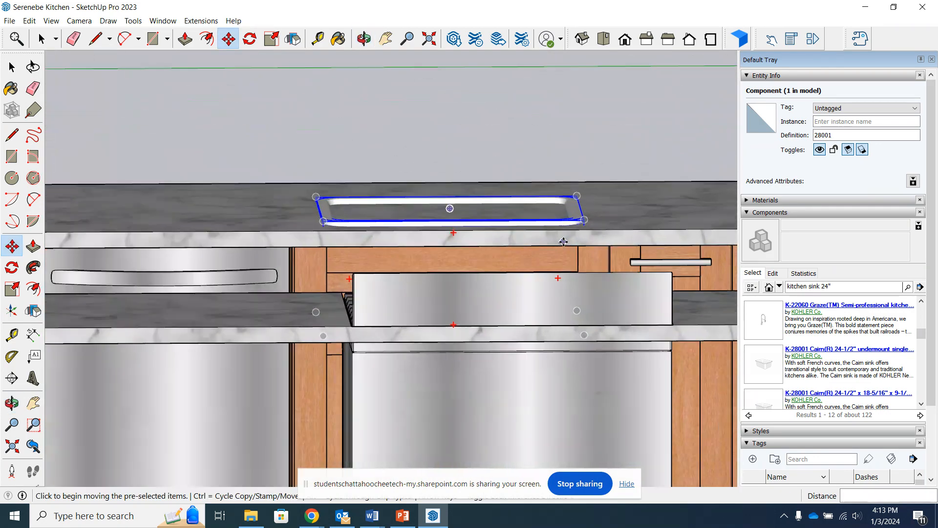
middle_drag(517, 262, 509, 263)
scroll(470, 282, down, 1)
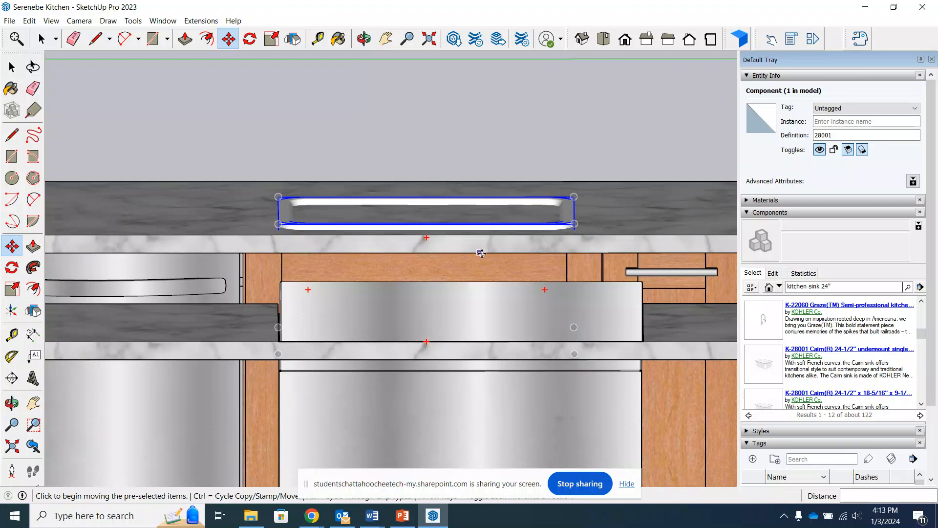
scroll(481, 252, up, 1)
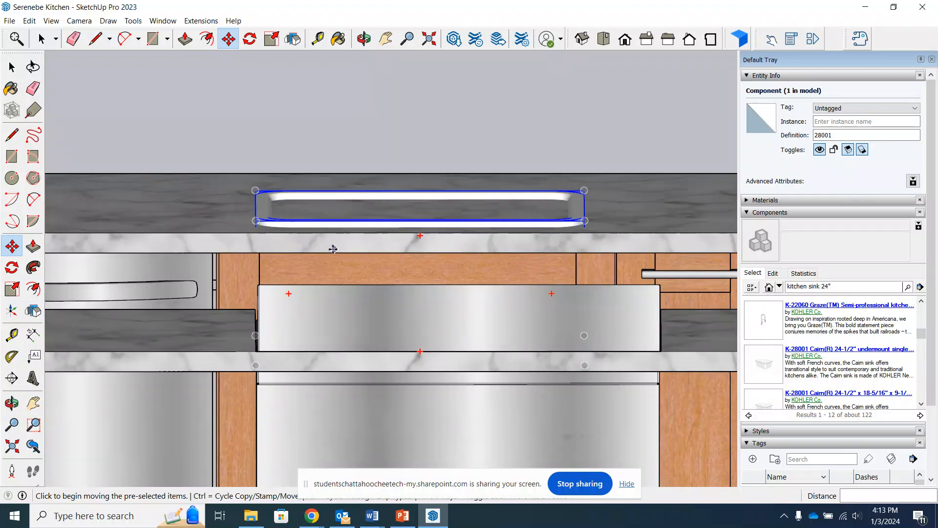
mouse_move(420, 235)
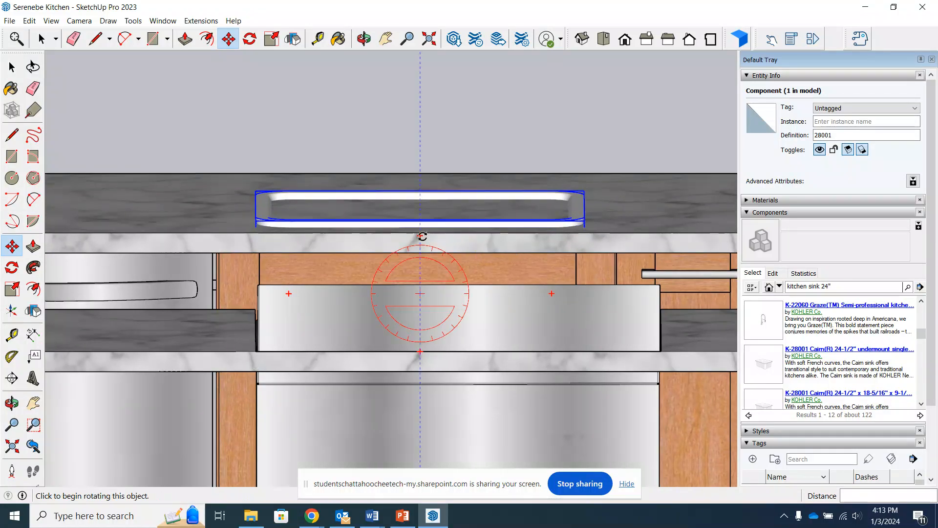
scroll(420, 236, up, 2)
key(l)
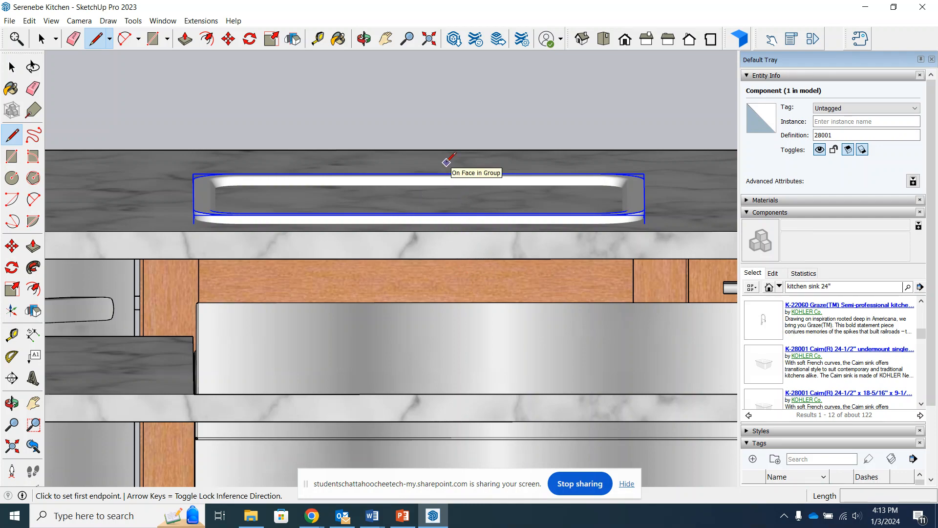
scroll(446, 262, down, 3)
middle_drag(480, 276, 464, 365)
scroll(452, 206, up, 6)
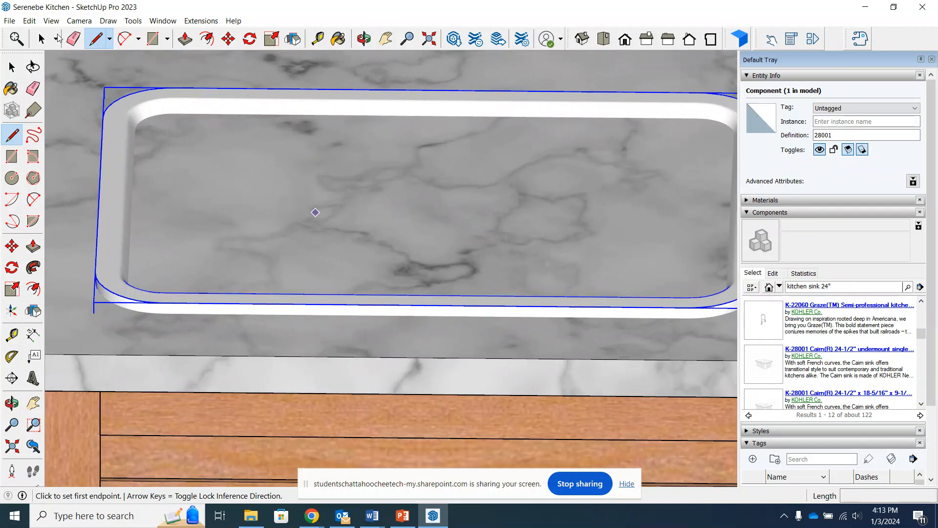
- Open the countertop group for editing and select its top face around the sink
click(57, 39)
scroll(497, 276, down, 3)
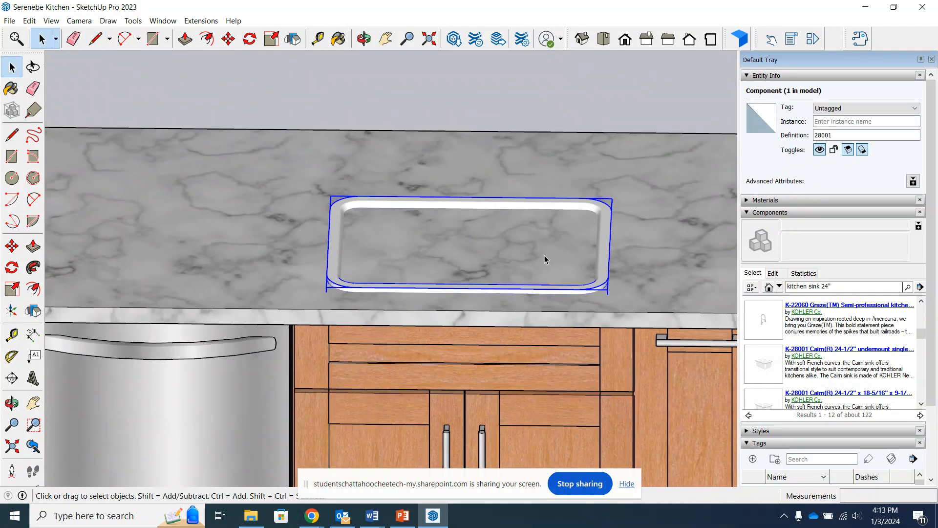
scroll(511, 250, down, 2)
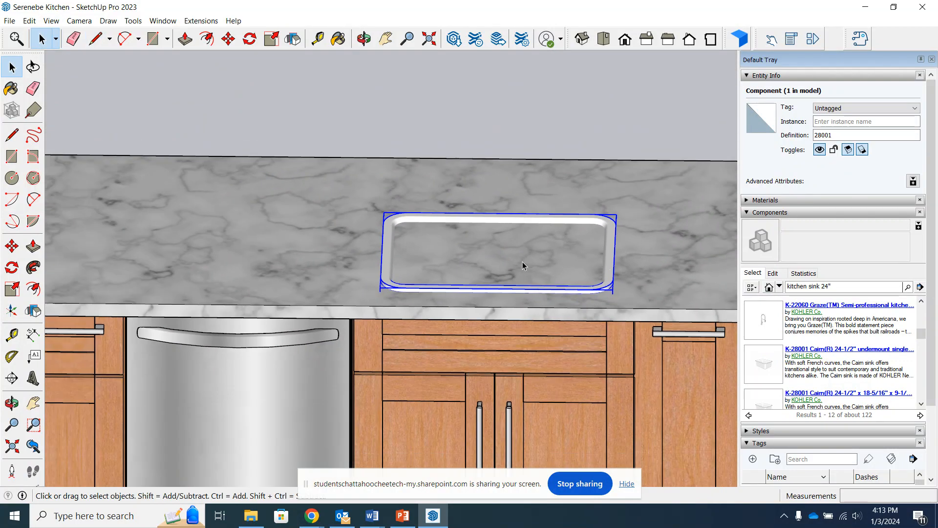
middle_drag(523, 262, 418, 282)
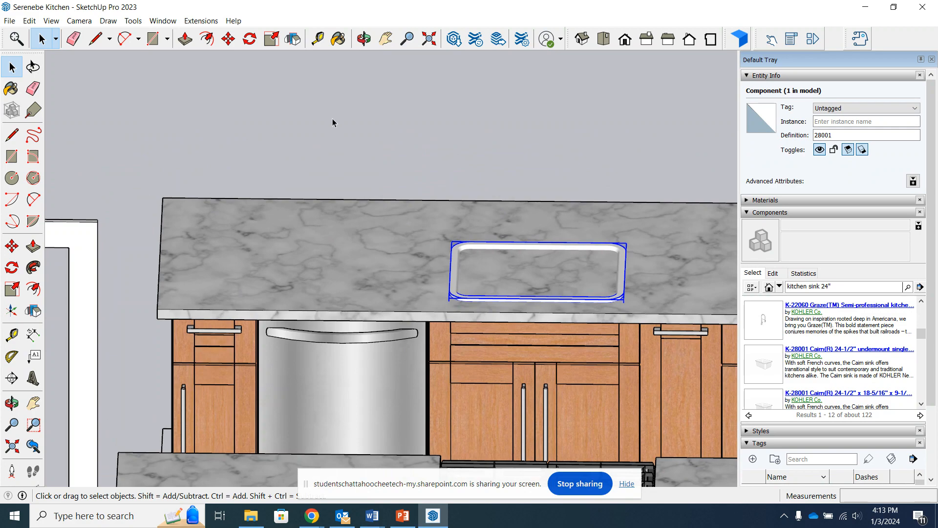
double_click(339, 259)
triple_click(417, 274)
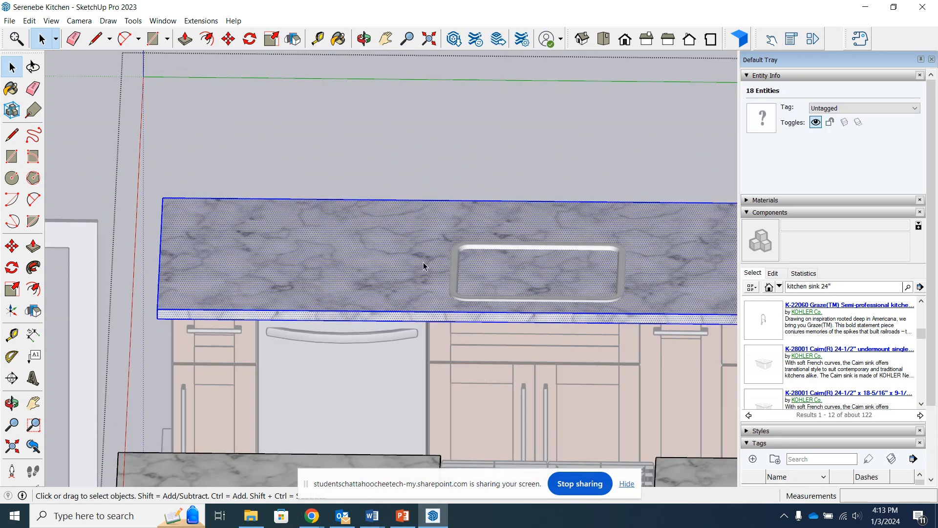
click(529, 271)
- Draw a rectangle on the countertop's top face inside the sink's rim, between the diagonally opposite rounded inner corners
scroll(588, 287, up, 5)
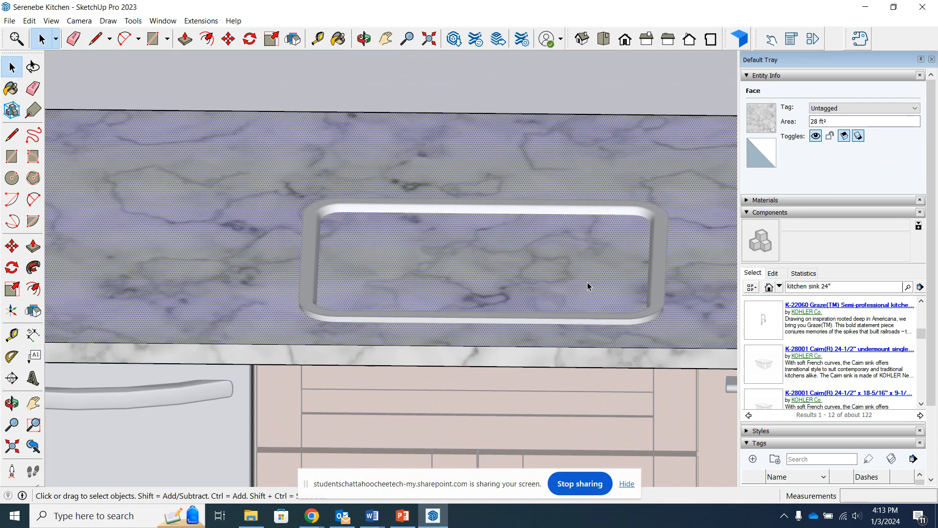
click(153, 44)
scroll(245, 198, up, 5)
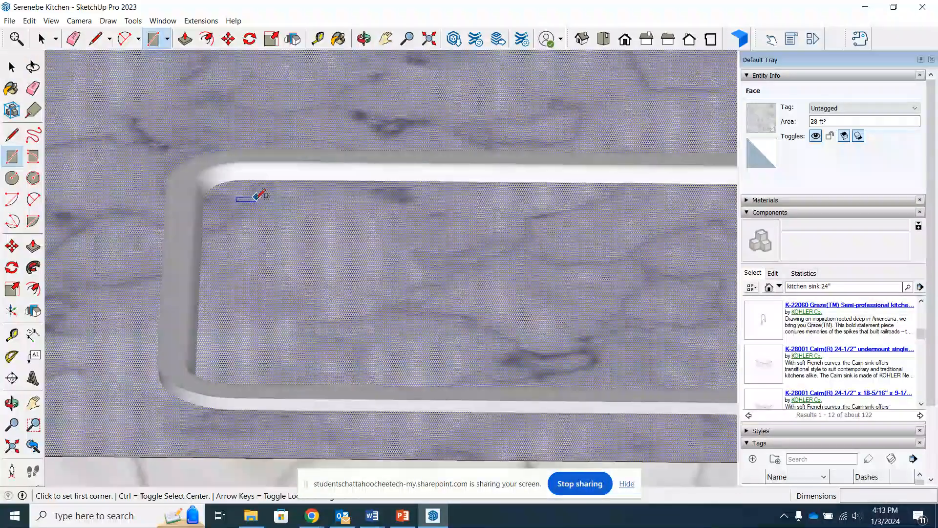
scroll(223, 190, up, 2)
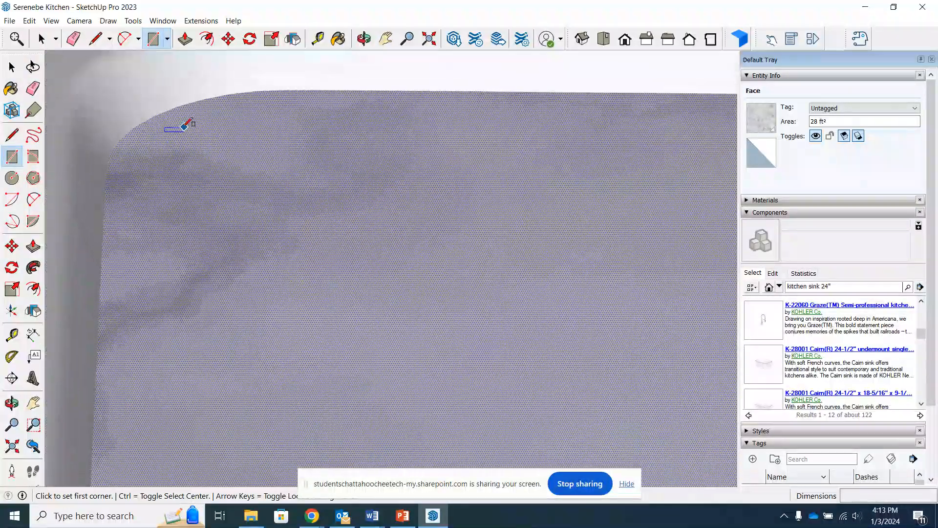
scroll(173, 111, up, 3)
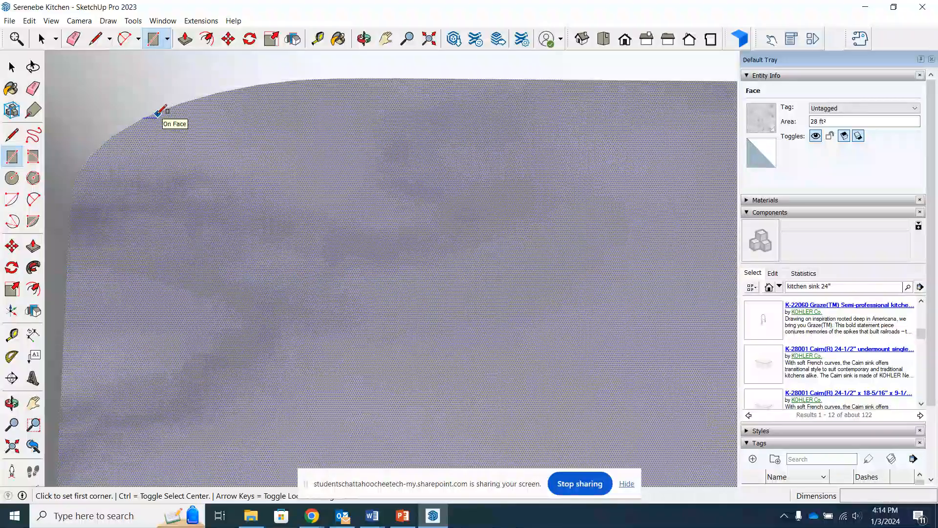
click(161, 113)
scroll(258, 210, down, 2)
scroll(264, 219, down, 4)
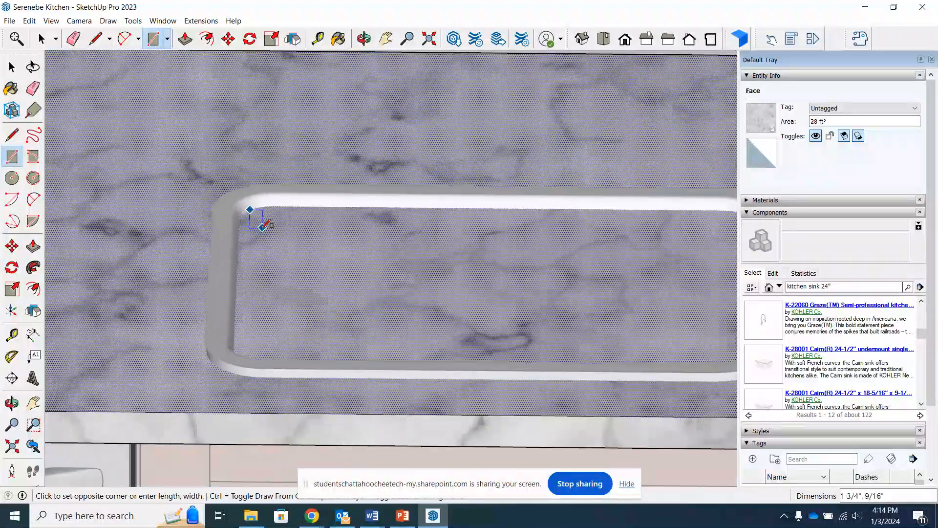
middle_drag(256, 219, 274, 281)
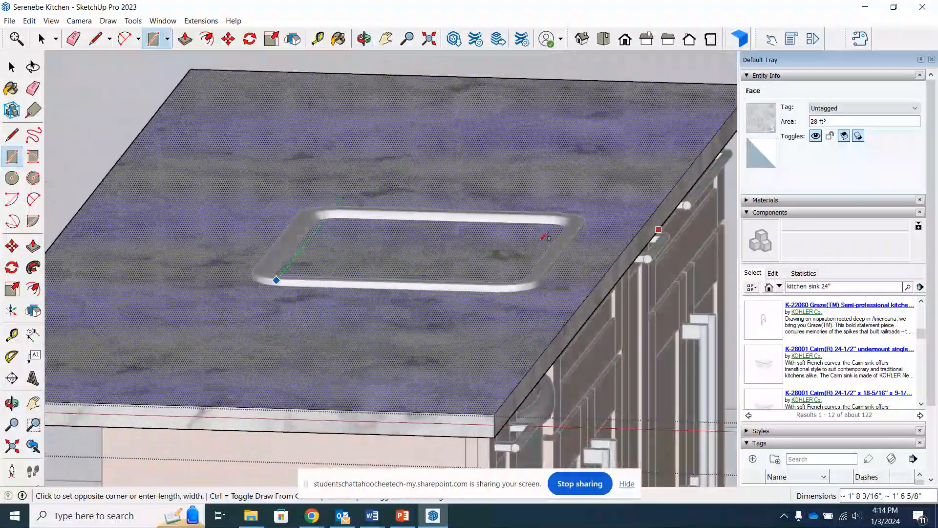
middle_drag(398, 274, 584, 289)
scroll(474, 220, up, 6)
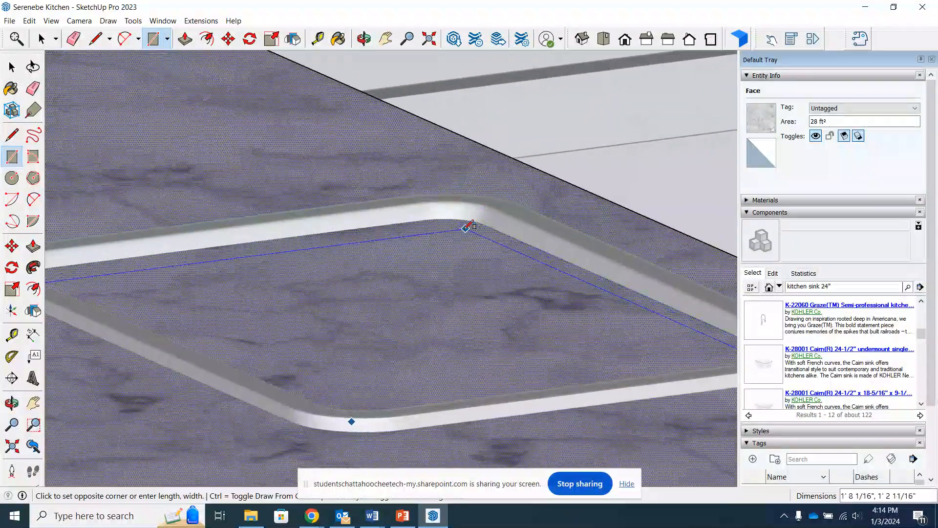
scroll(480, 209, up, 4)
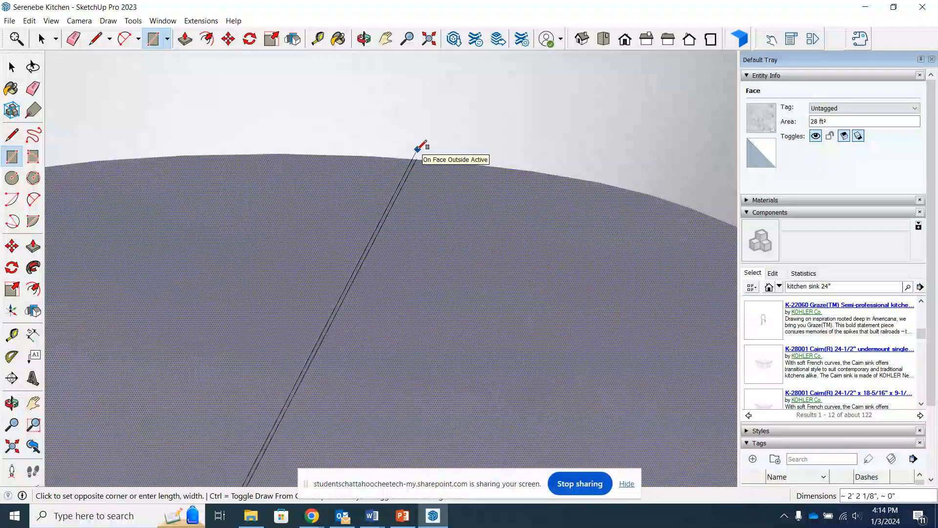
click(448, 161)
- Inspect the rectangle's edges and corners against the inner edge of the sink's rim from several angles
scroll(419, 204, down, 6)
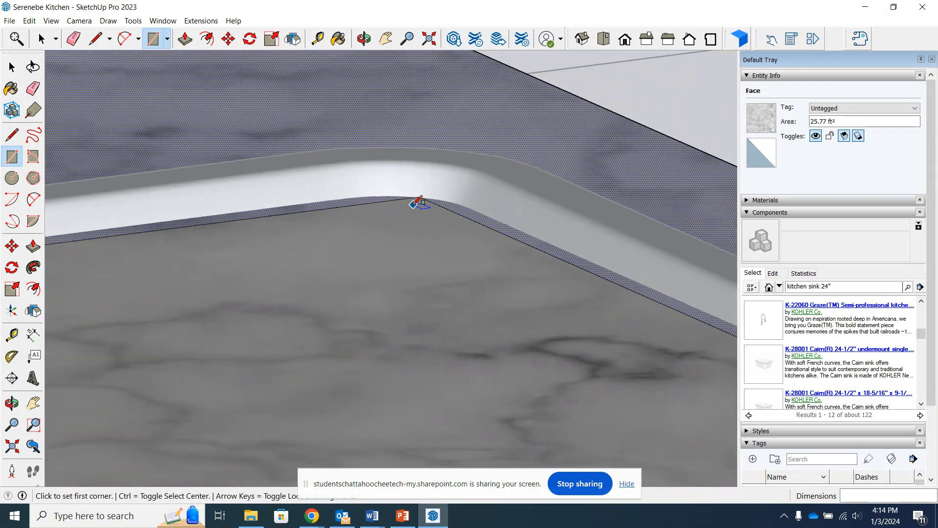
scroll(522, 250, down, 3)
mouse_move(532, 251)
middle_down()
mouse_move(341, 291)
mouse_move(502, 279)
middle_up()
scroll(503, 278, up, 4)
scroll(500, 269, down, 5)
middle_drag(601, 203, 381, 284)
scroll(670, 247, up, 3)
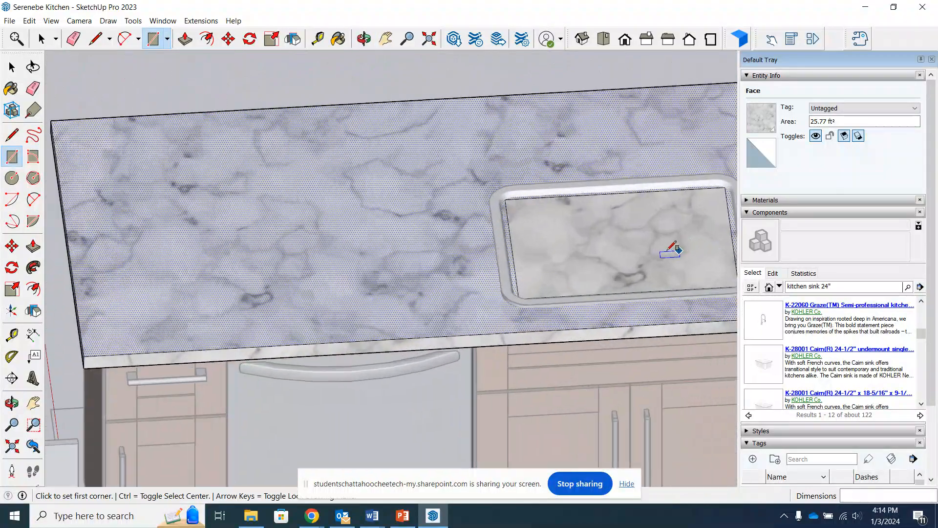
scroll(523, 236, up, 3)
middle_drag(524, 237, 528, 257)
scroll(488, 259, up, 5)
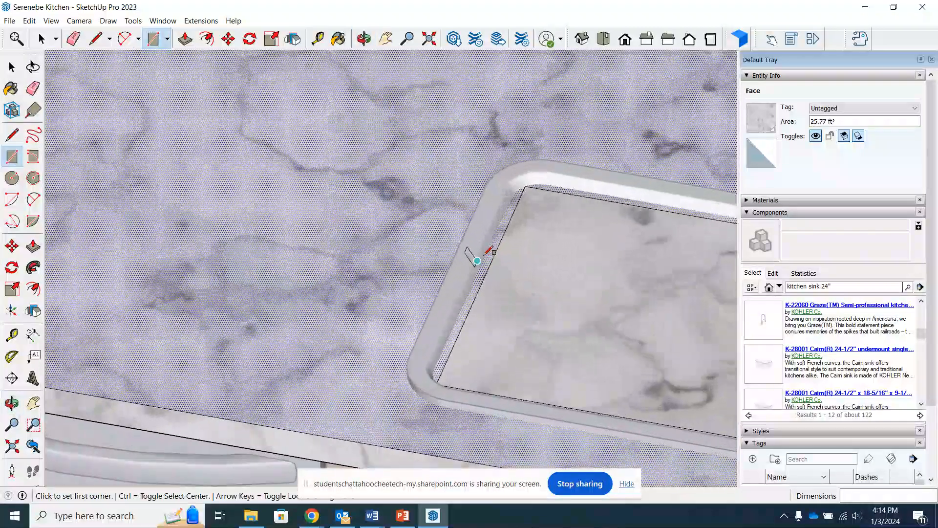
scroll(490, 237, down, 8)
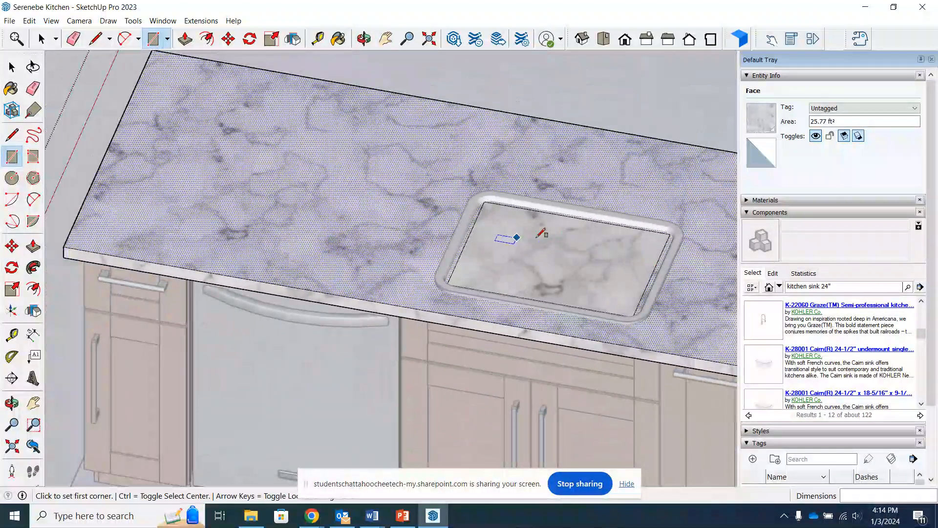
scroll(660, 247, up, 2)
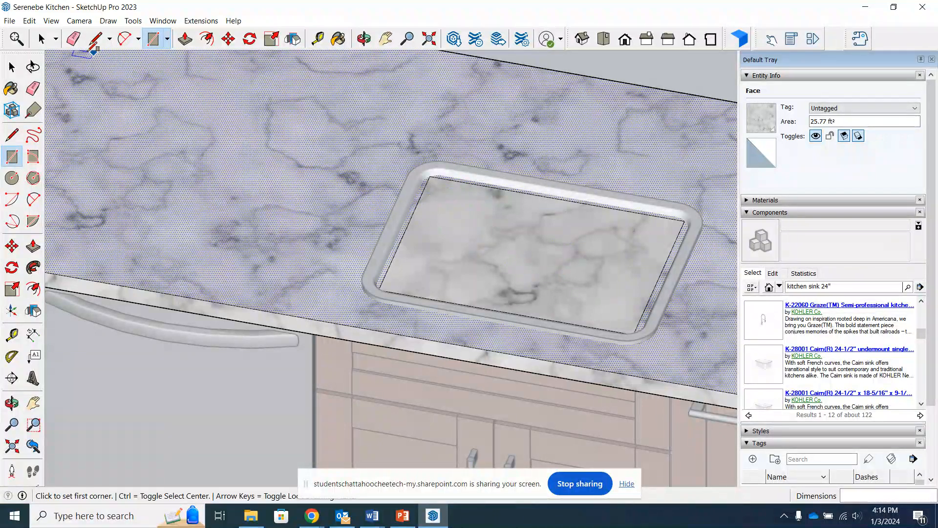
- Delete the rectangular face inside the sink's rim and the countertop's underside face below it to open up the basin
click(41, 38)
click(509, 253)
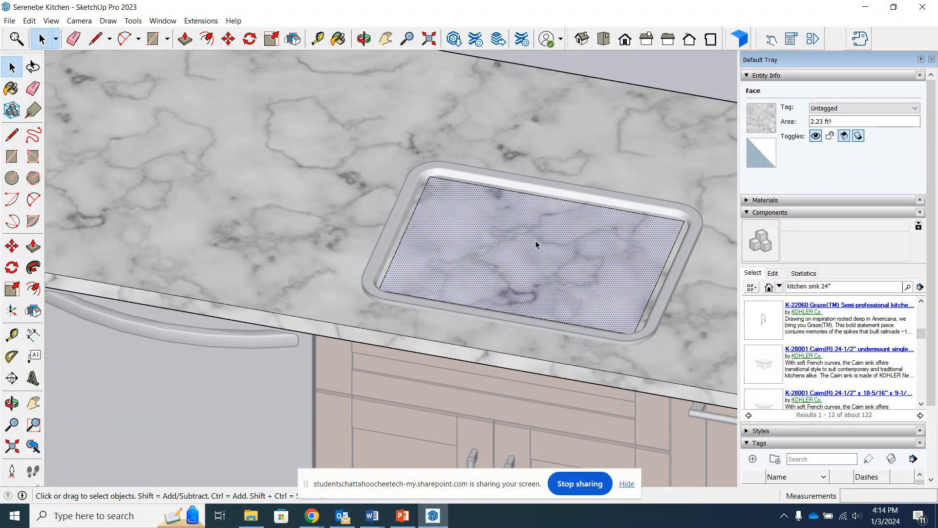
key(Delete)
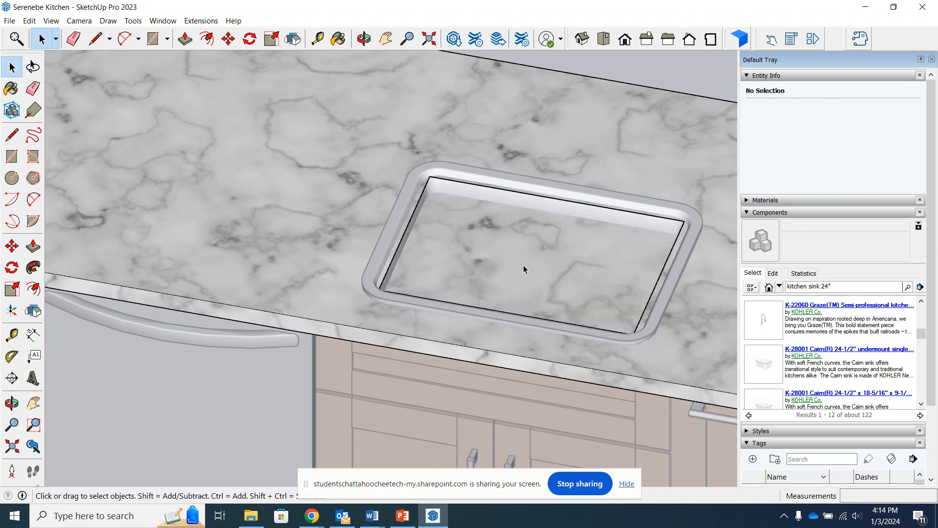
click(524, 265)
key(Delete)
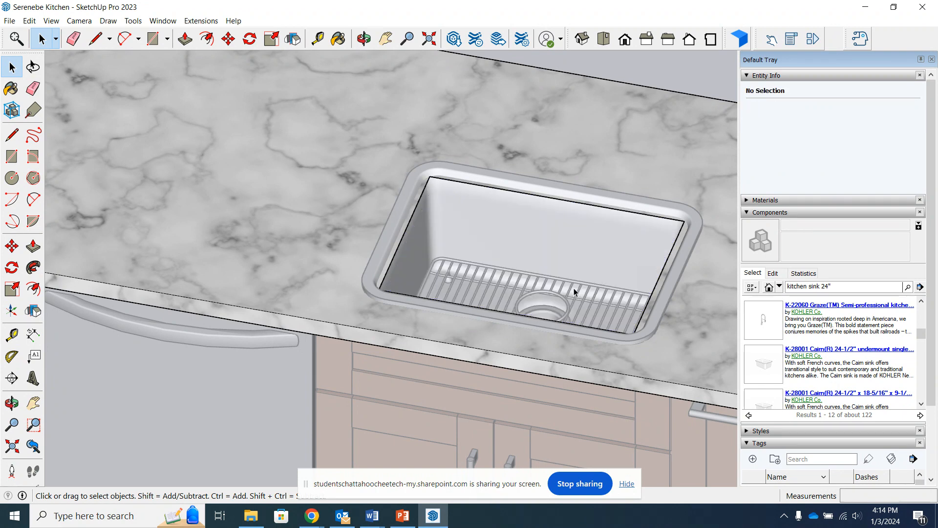
- Draw a short line from the cutout's edge to the rim's inner edge near the rear corner on the dishwasher side
middle_drag(620, 267, 584, 169)
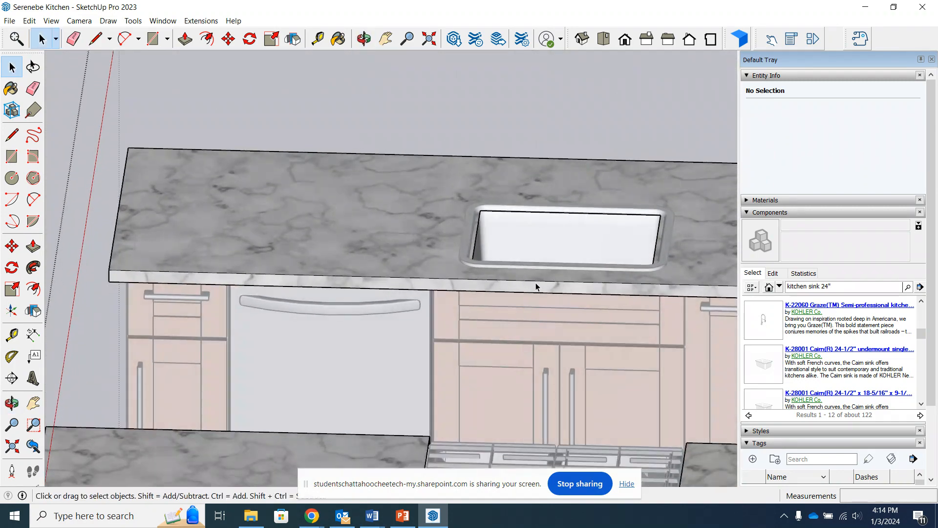
scroll(536, 283, down, 2)
middle_drag(585, 209, 597, 332)
key(space)
scroll(601, 211, up, 5)
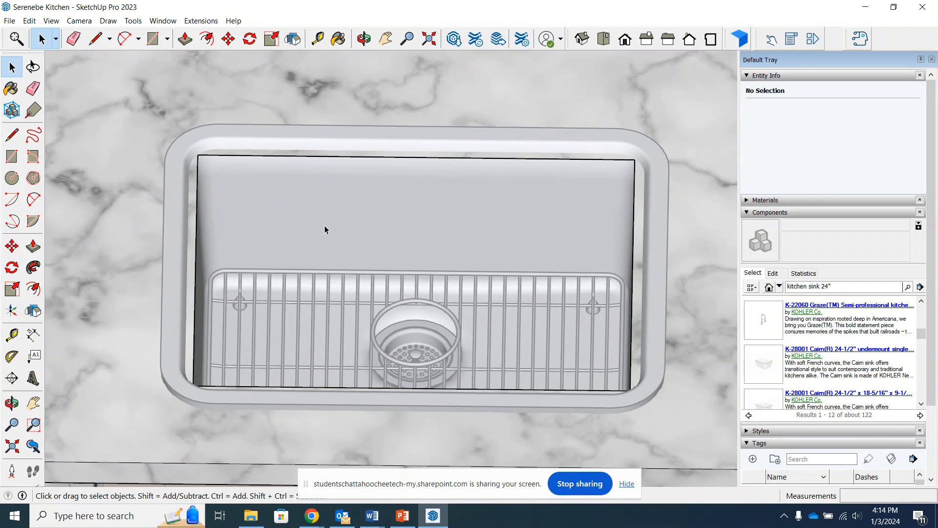
scroll(190, 209, up, 4)
double_click(98, 212)
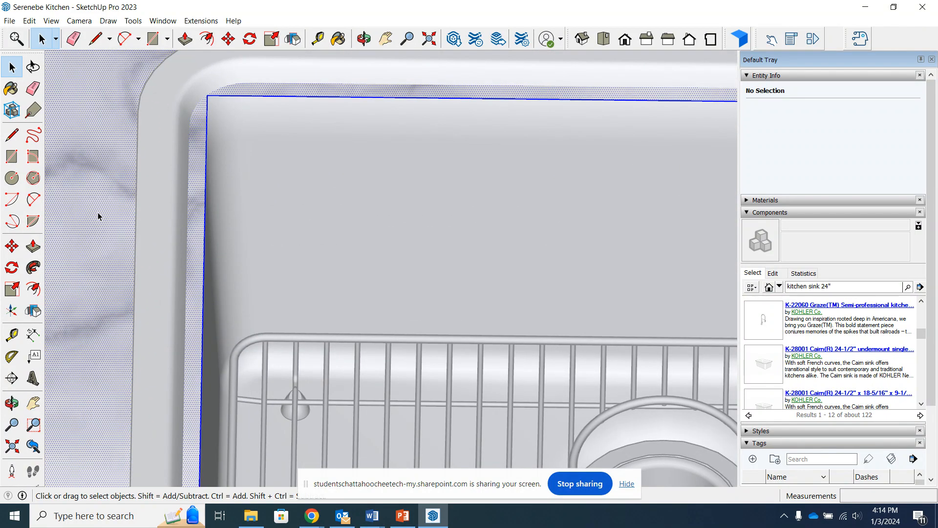
click(96, 39)
scroll(218, 101, up, 3)
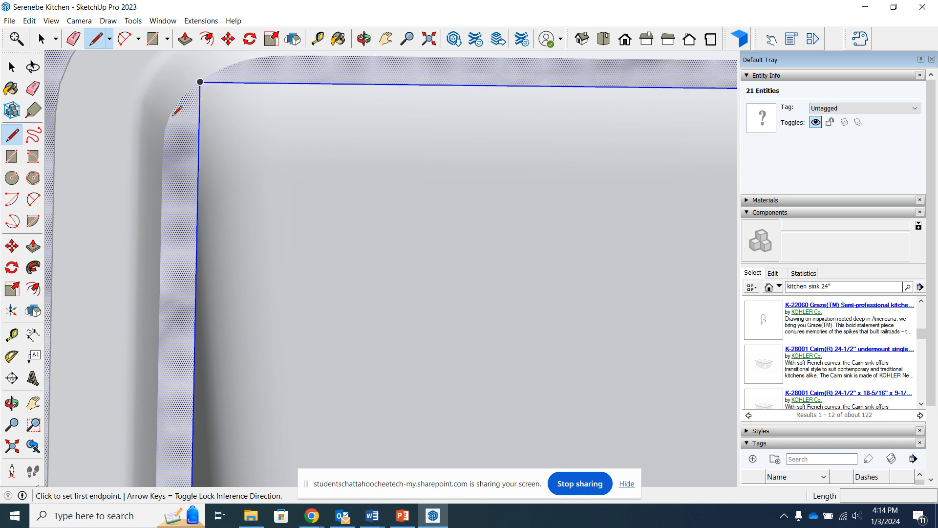
click(199, 126)
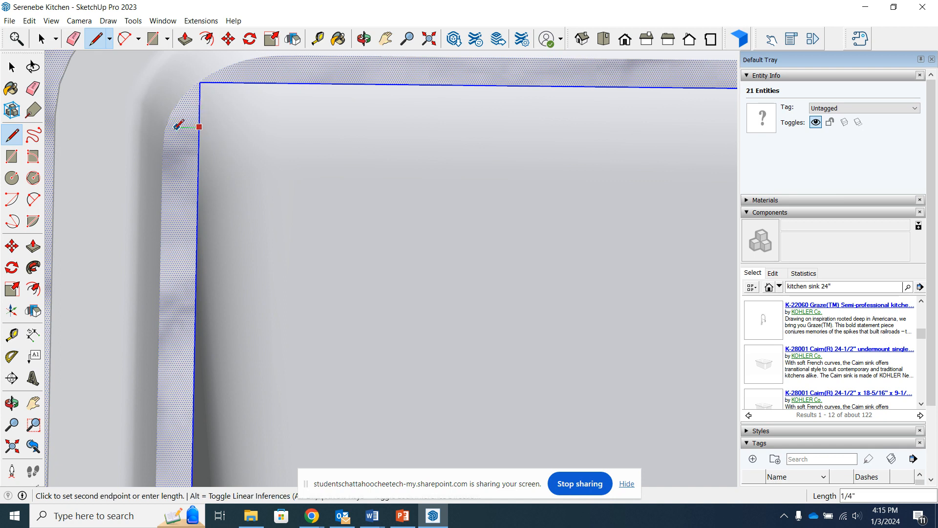
click(165, 127)
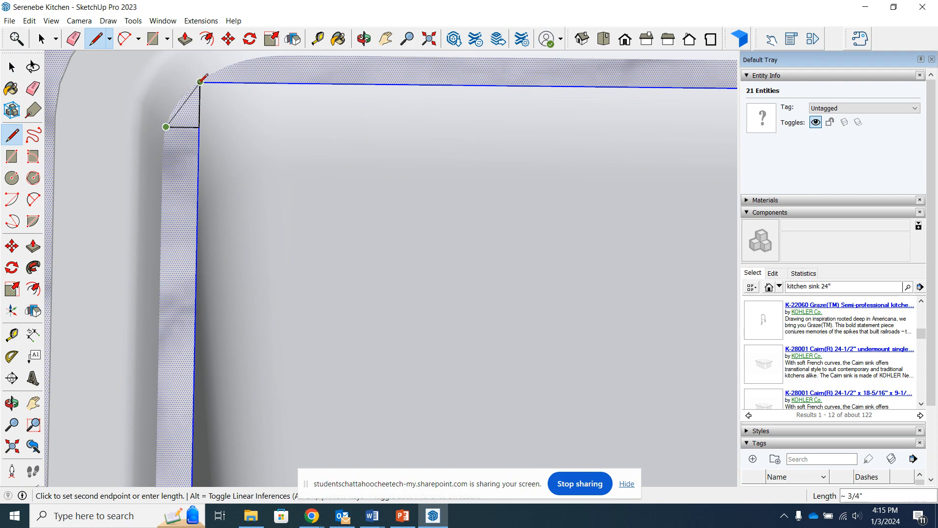
- Continue the line about 1' 1 11/16" along the rim's inner edge and close it back to the cutout near the front corner
scroll(200, 80, down, 2)
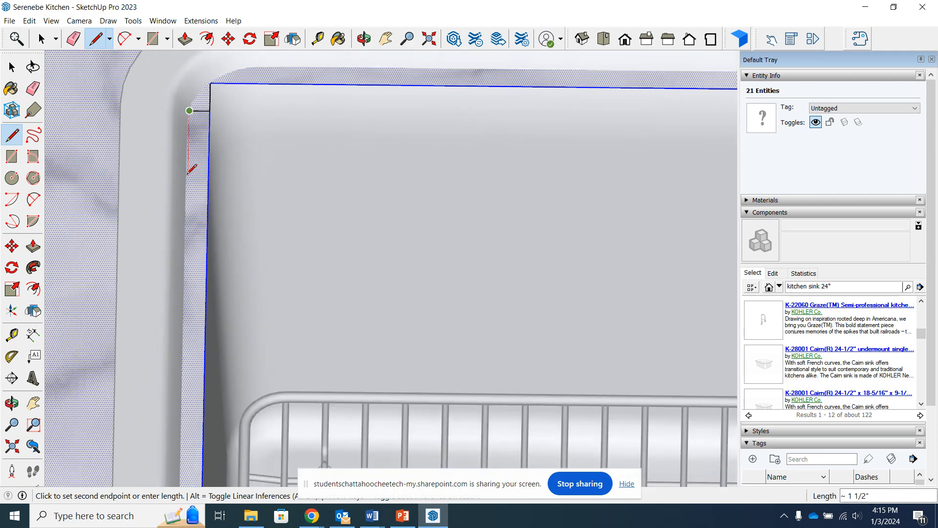
scroll(192, 169, down, 3)
scroll(189, 164, up, 4)
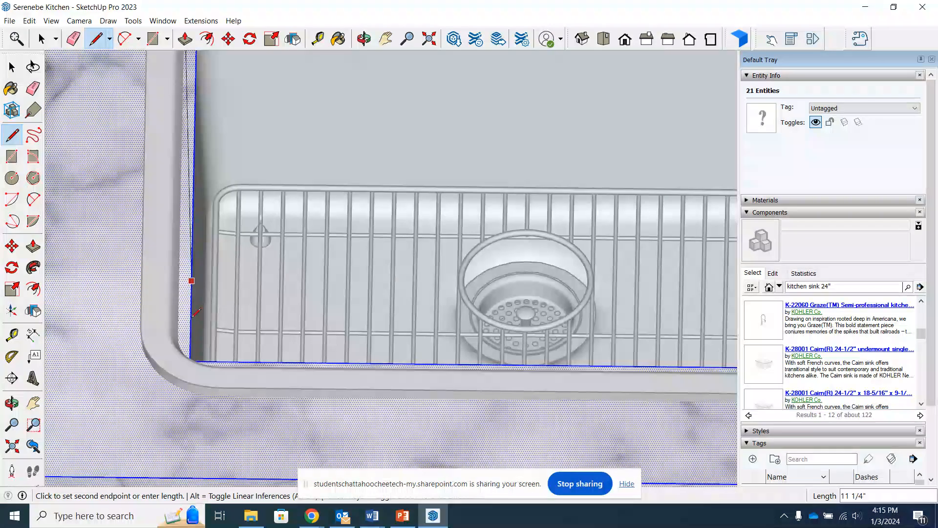
scroll(195, 313, up, 4)
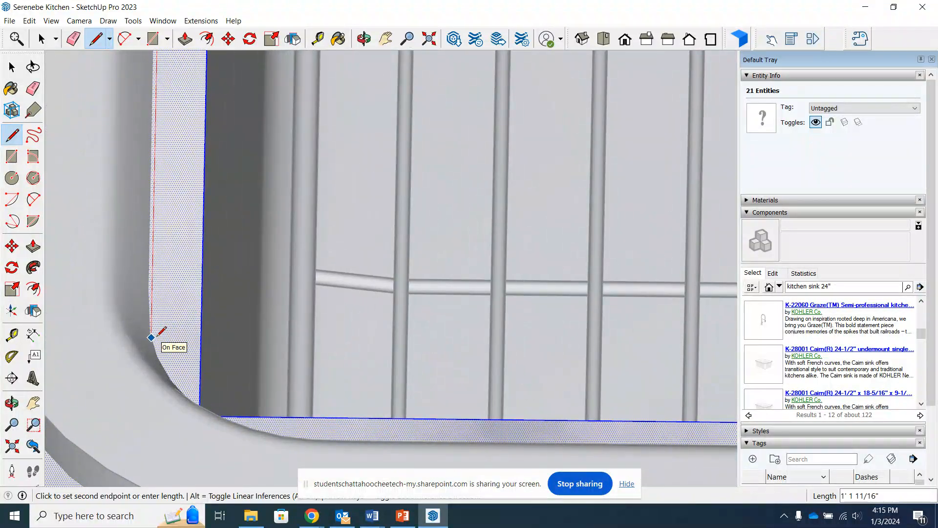
click(151, 337)
click(201, 338)
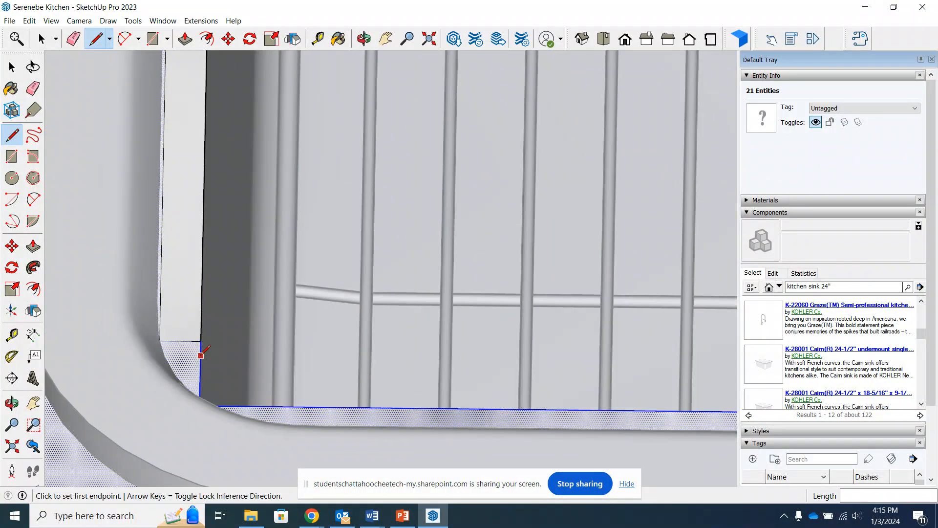
- Delete the narrow strip of countertop face between the cutout and the rim on the dishwasher side
scroll(200, 347, down, 6)
scroll(222, 178, down, 2)
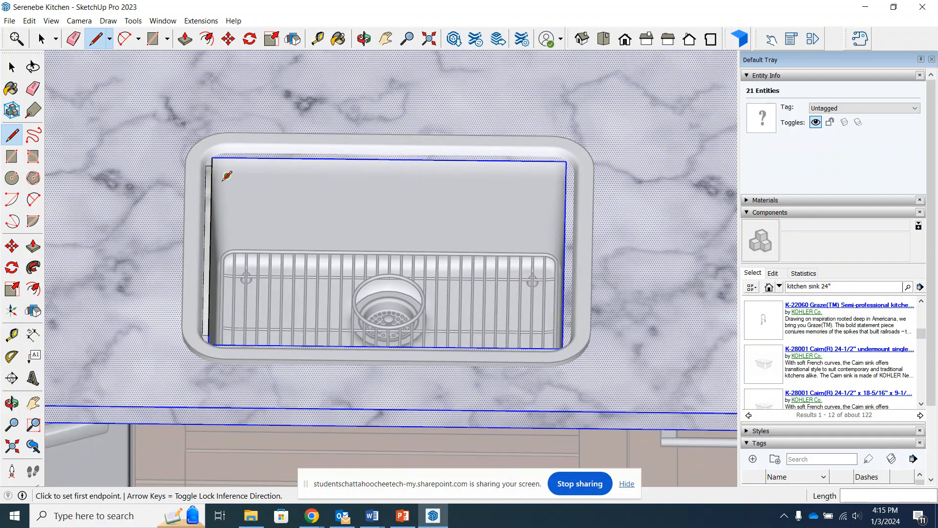
scroll(215, 166, up, 7)
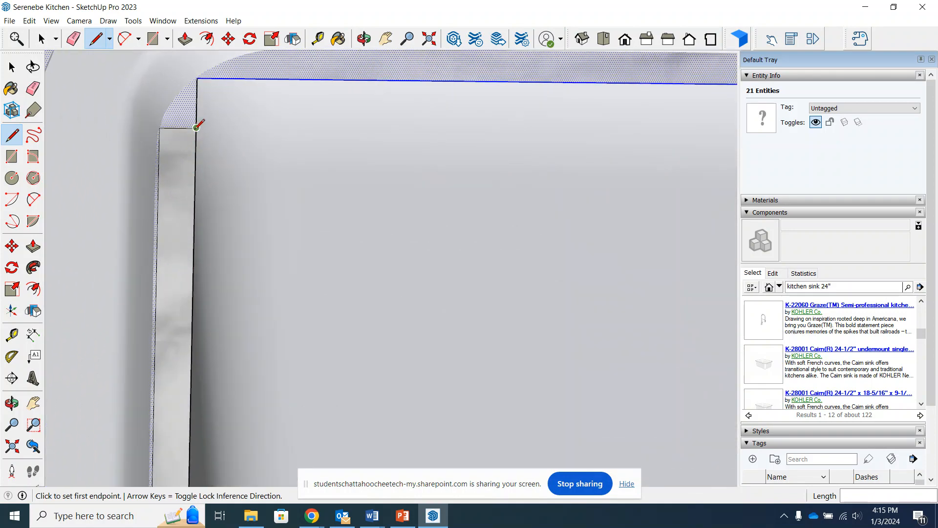
click(41, 38)
click(174, 194)
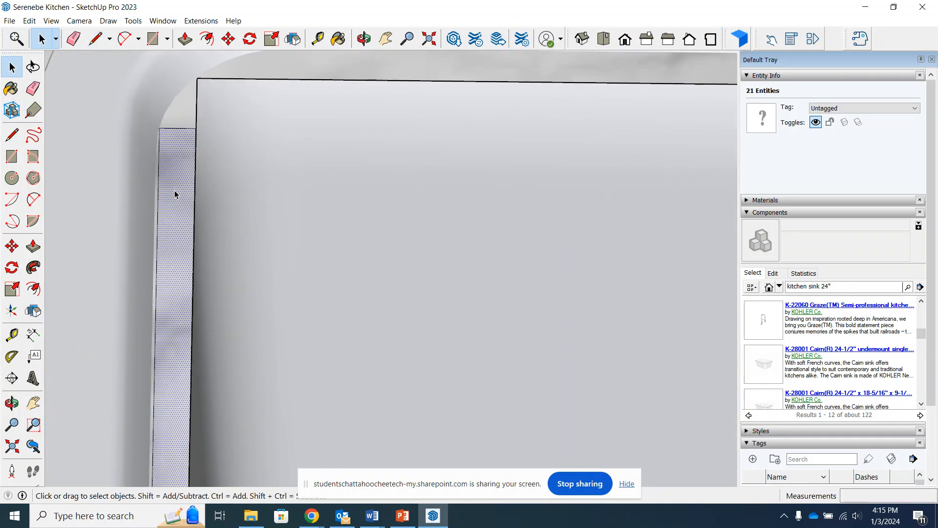
key(Delete)
scroll(181, 190, down, 5)
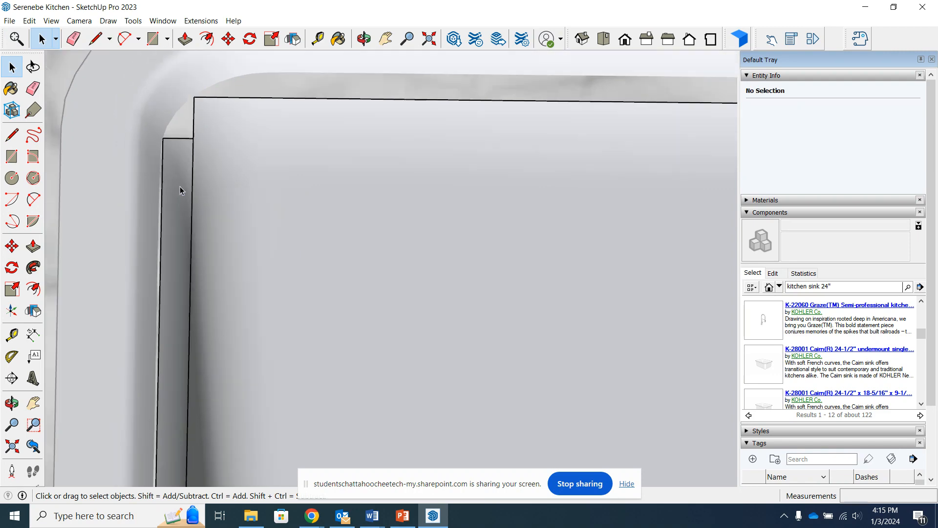
scroll(188, 156, down, 3)
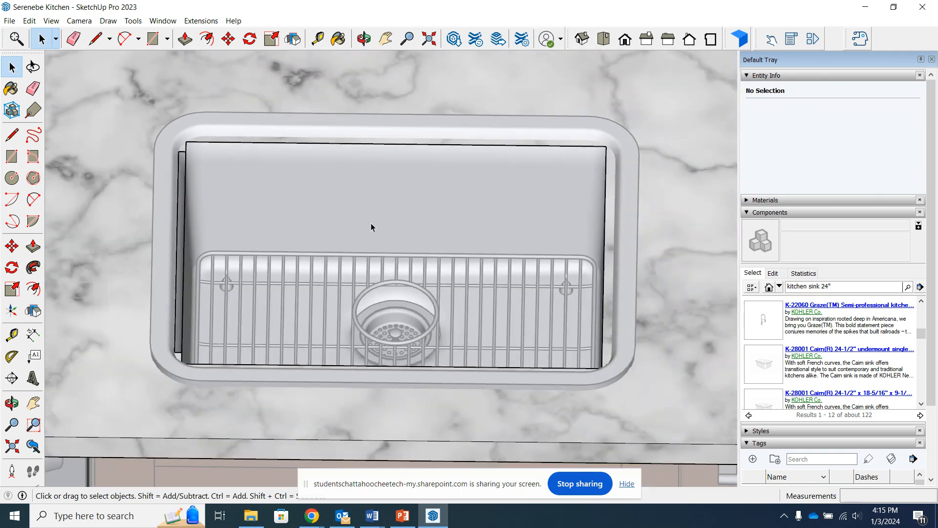
- Download the K-22060 Graze semi-professional kitchen sink faucet from the kitchen sink results directly into the model
scroll(283, 186, down, 8)
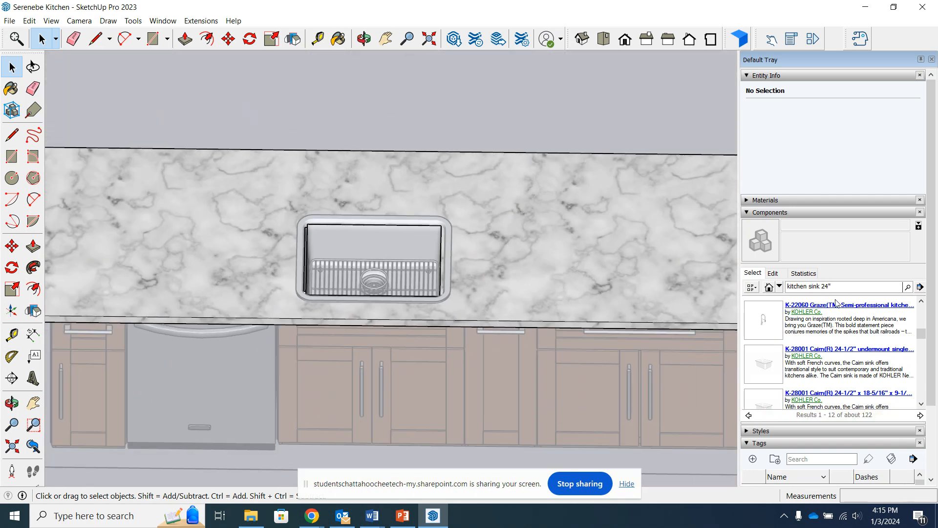
click(836, 305)
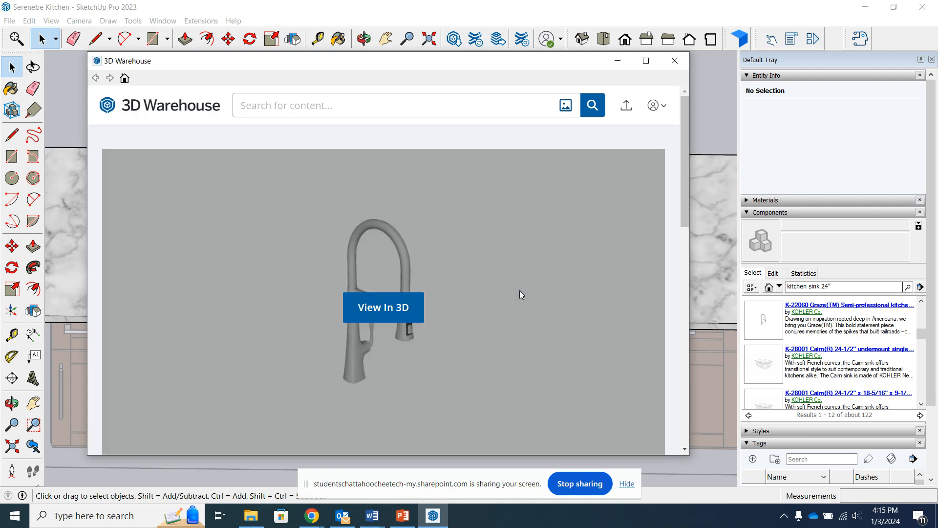
scroll(520, 290, down, 3)
click(614, 387)
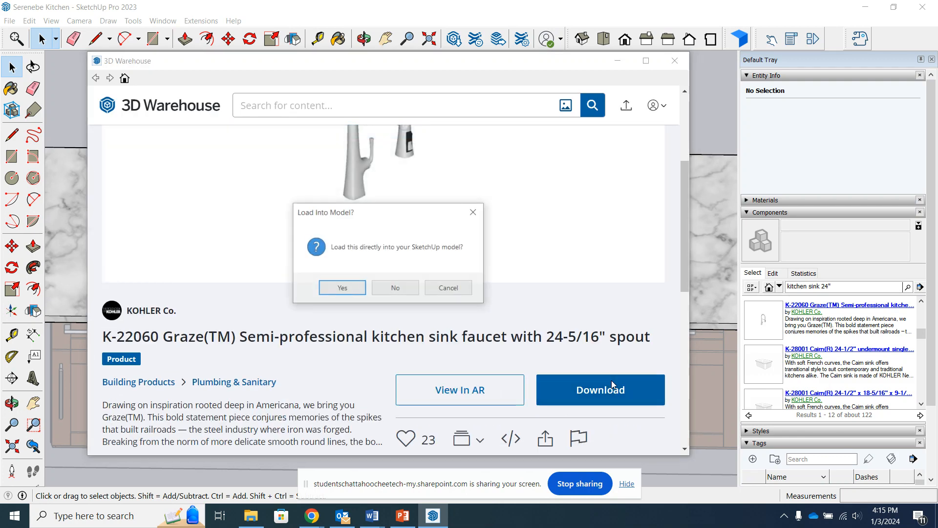
click(341, 289)
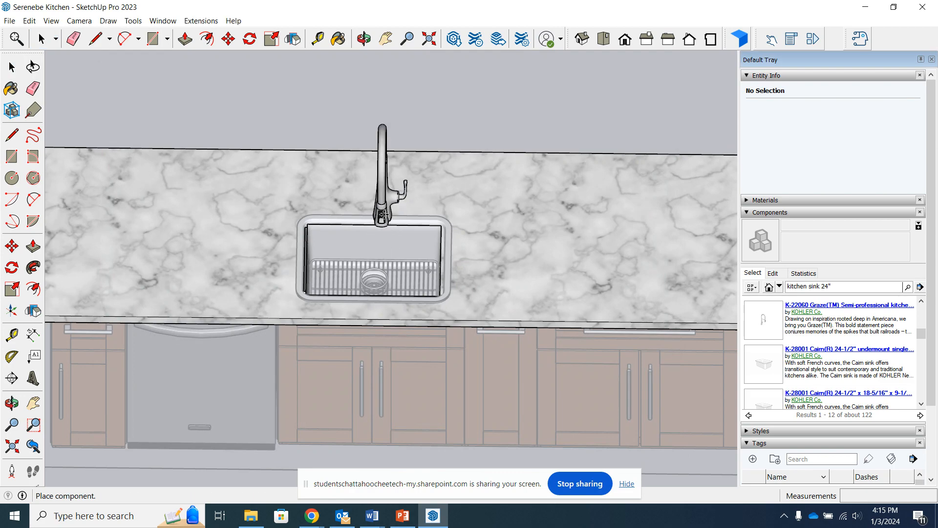
- Place the faucet on the countertop just behind the middle of the sink's rear rim, with the spout facing the basin
scroll(376, 212, up, 5)
middle_drag(376, 212, 416, 192)
scroll(510, 190, up, 5)
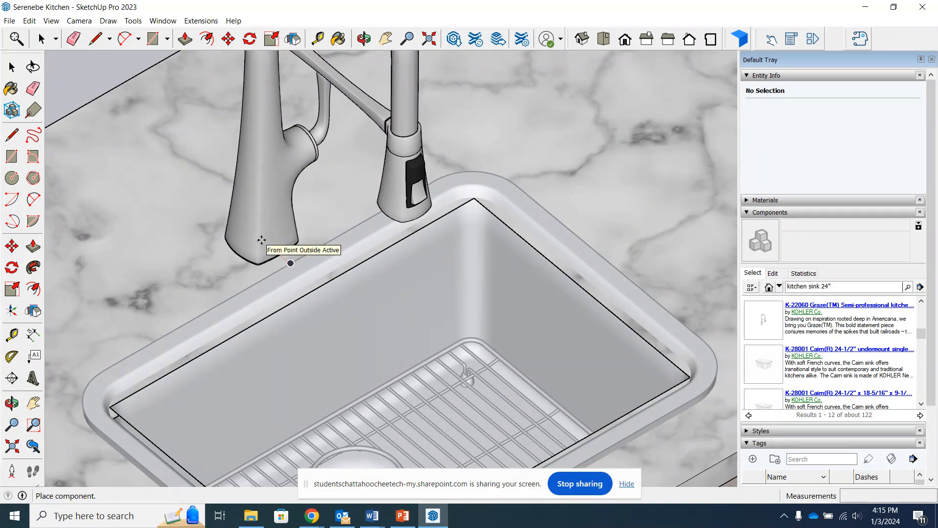
click(261, 239)
- Leave the countertop group, deselect the faucet, and check the sink and faucet on the island
scroll(377, 195, down, 8)
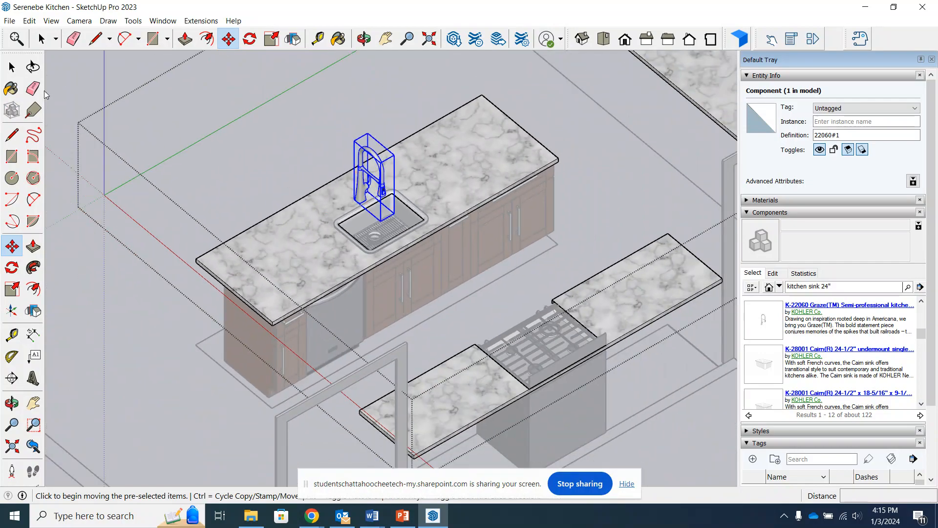
click(43, 41)
scroll(254, 271, down, 4)
click(160, 333)
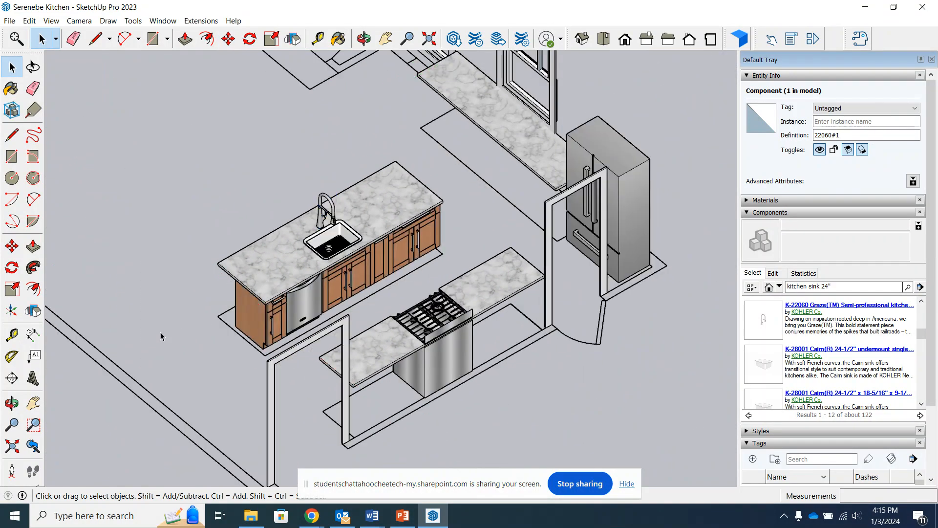
scroll(349, 266, up, 5)
middle_drag(357, 258, 318, 282)
middle_drag(387, 322, 323, 314)
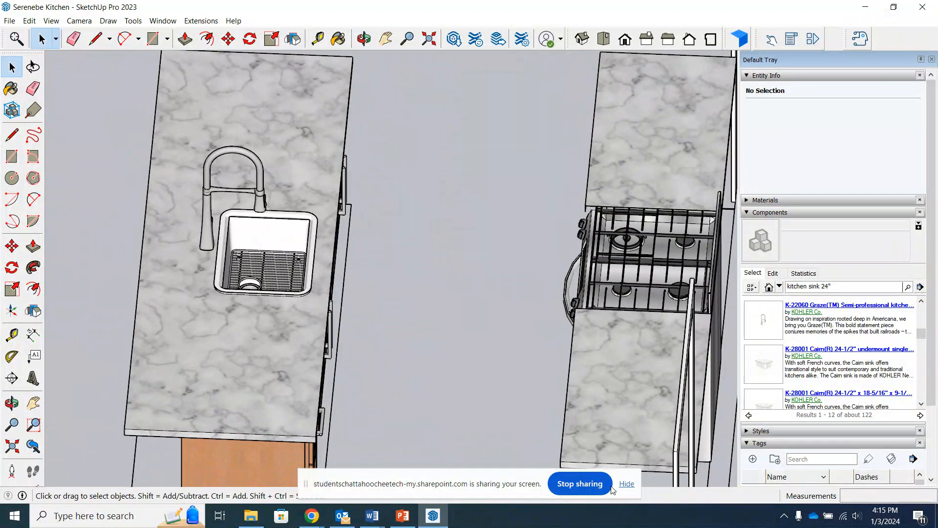